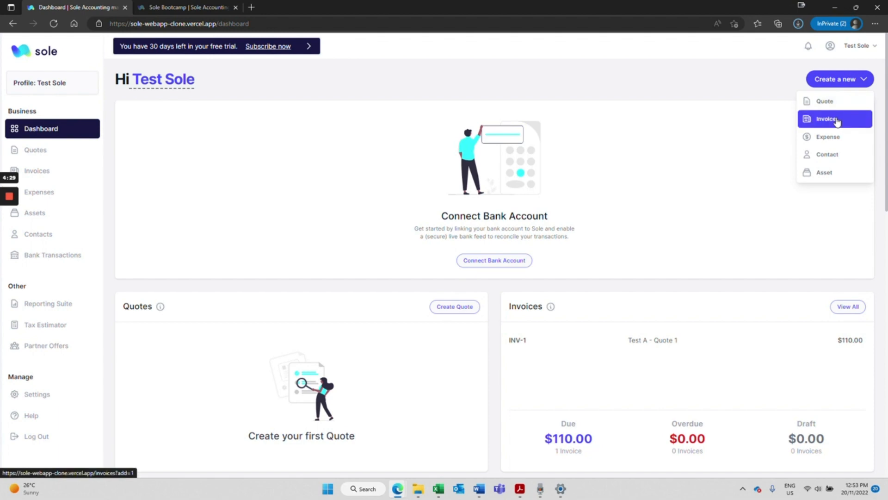
# Dismiss the create menu and start a new invoice from the Invoices page.
pyautogui.click(736, 238)
pyautogui.scroll(-3, 734, 239)
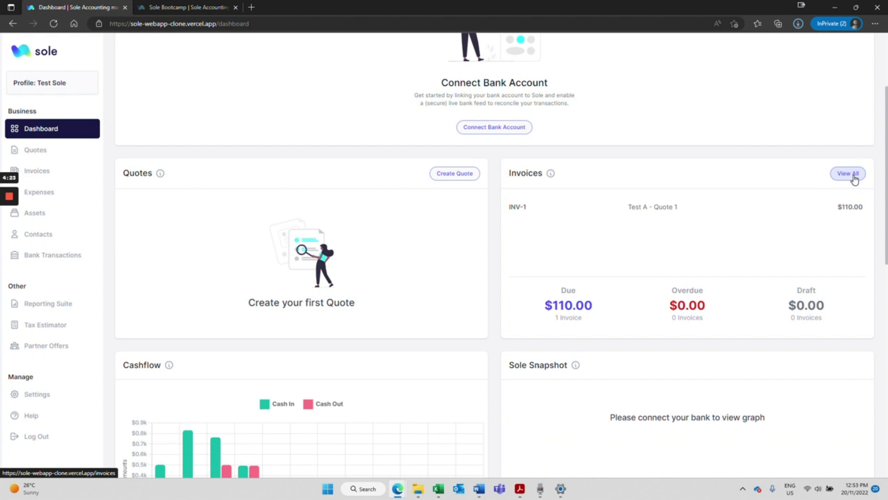
pyautogui.click(44, 176)
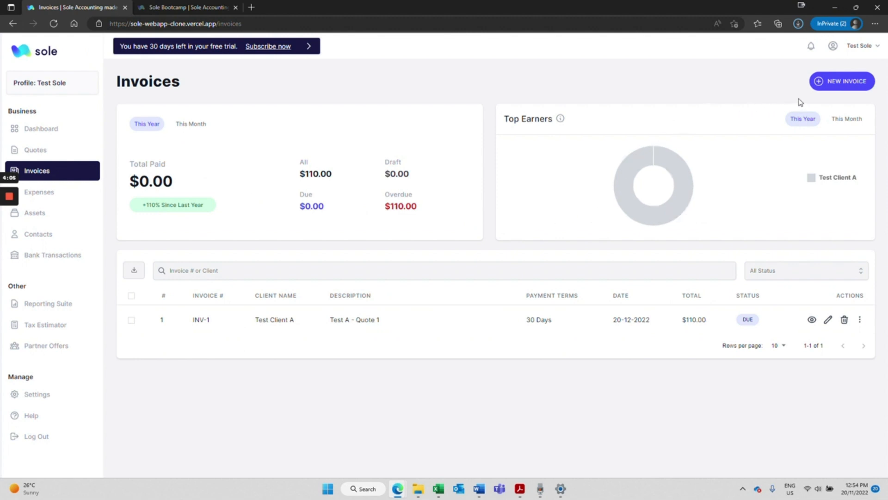
pyautogui.click(828, 85)
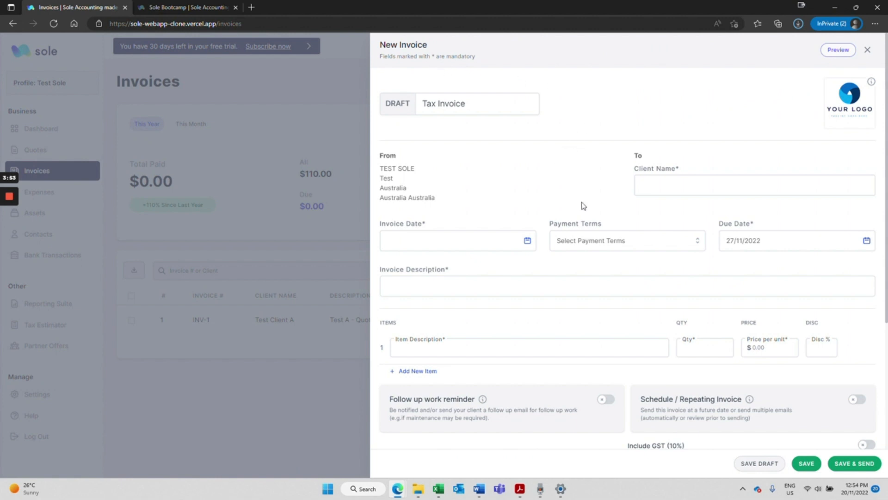
# Set the client to Test Client A, invoice date 20/11/2022 and payment terms 14 Days.
pyautogui.click(754, 185)
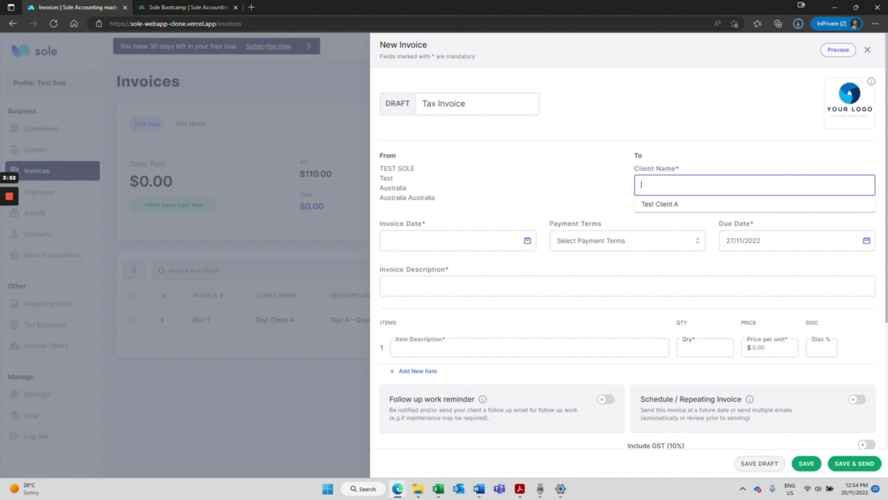
pyautogui.click(674, 207)
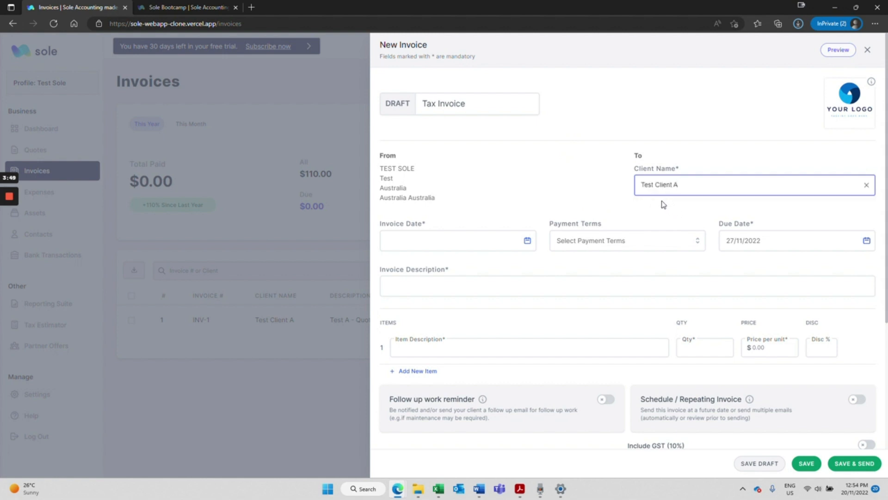
pyautogui.click(458, 240)
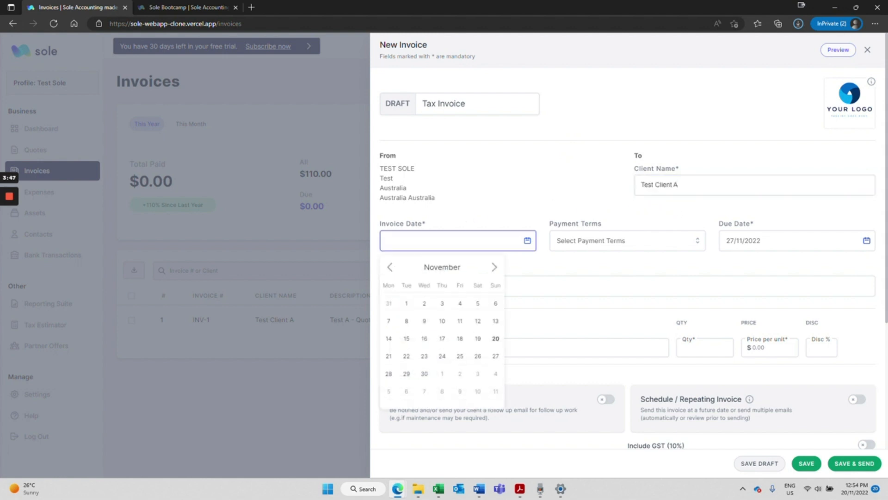
pyautogui.click(494, 337)
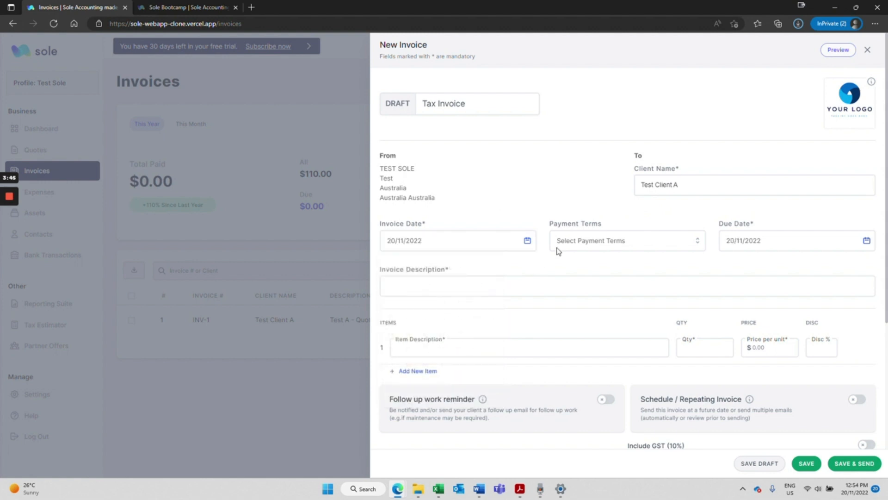
pyautogui.click(573, 242)
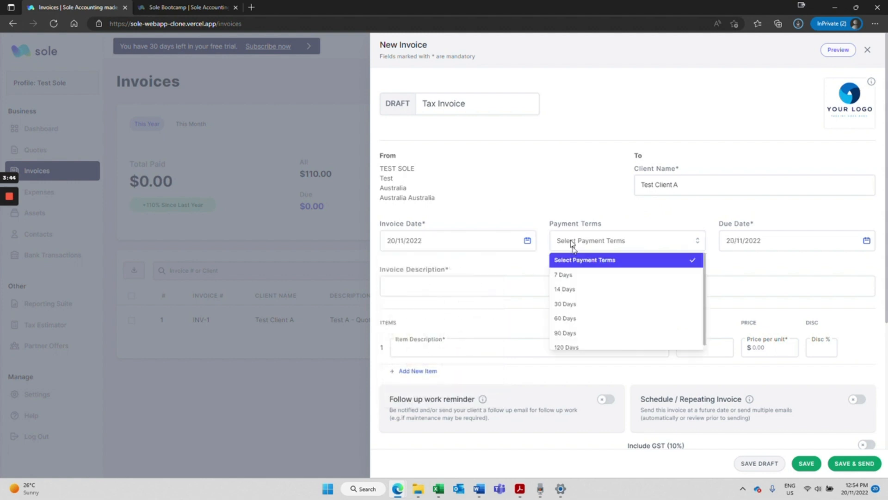
pyautogui.click(567, 290)
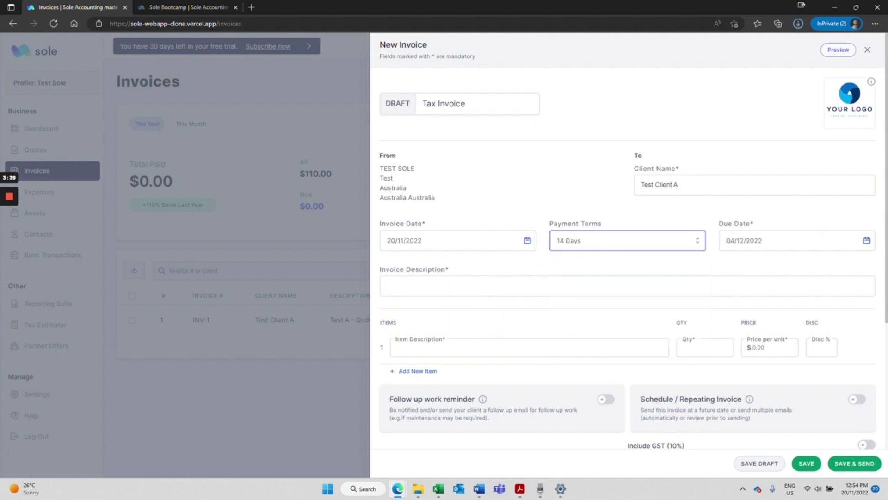
# Describe it as 'Services rendered for 20/11/2022' and add 'Hours - 20/11/2022': qty 8, price 50, discount 0.
pyautogui.click(731, 285)
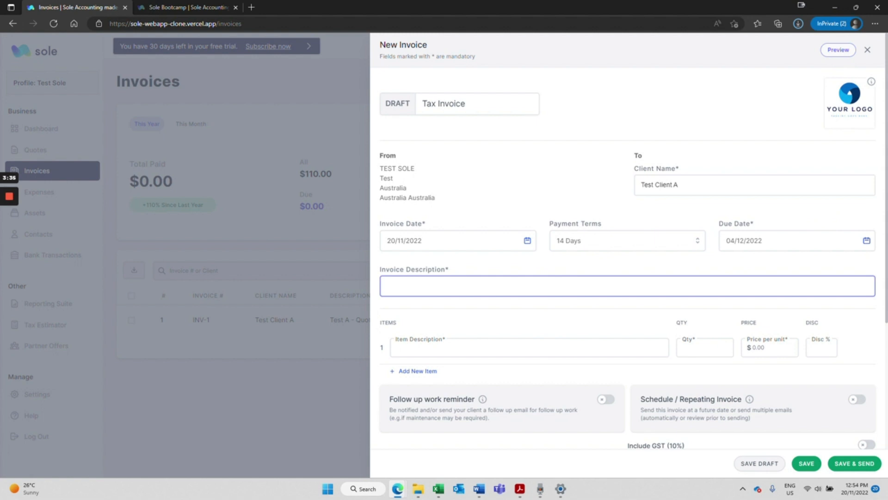
pyautogui.write('Services rendered for 20/11/2022')
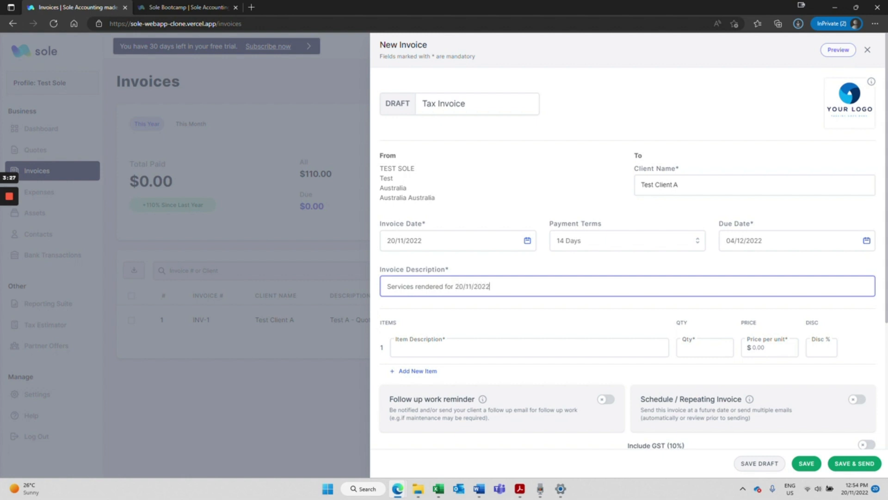
pyautogui.press('Return')
pyautogui.write('Hours ')
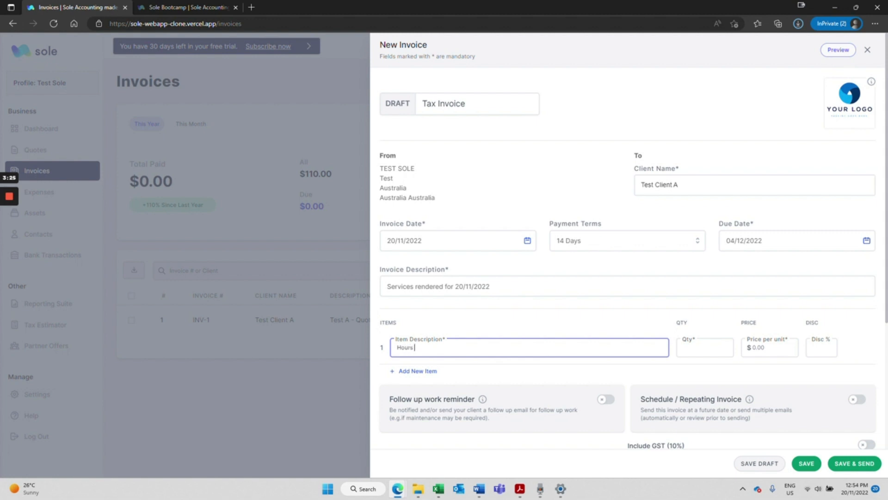
pyautogui.write('- 20/11/2022')
pyautogui.press('Tab')
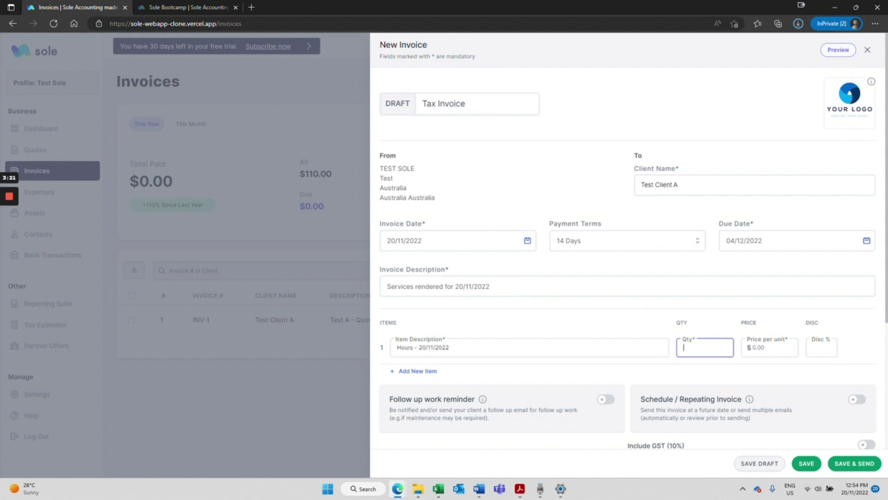
pyautogui.write('8')
pyautogui.press('Tab')
pyautogui.write('50')
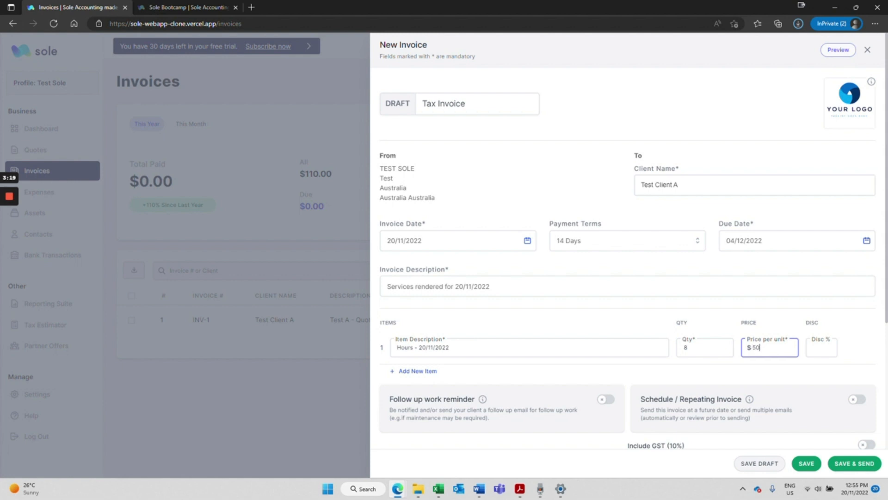
pyautogui.press('Tab')
pyautogui.write('0')
pyautogui.press('Tab')
# Try the follow-up reminder and repeating schedule toggles, leaving both switched off.
pyautogui.scroll(-4, 744, 166)
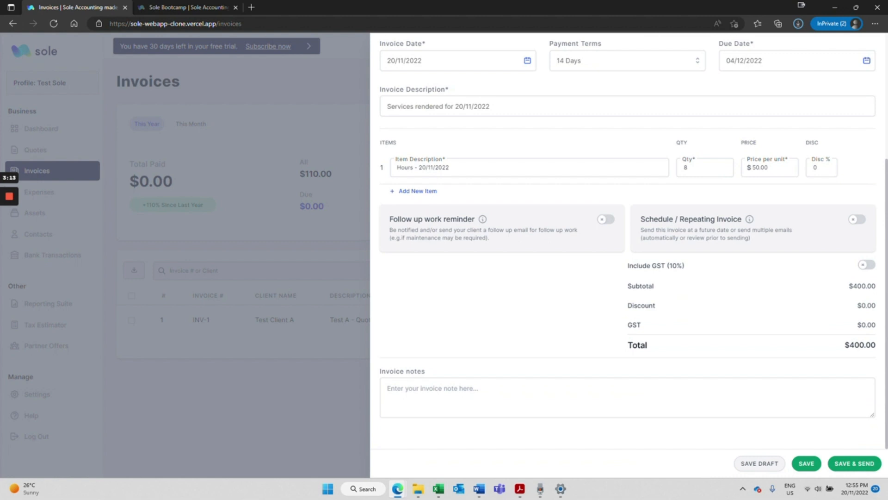
pyautogui.click(606, 220)
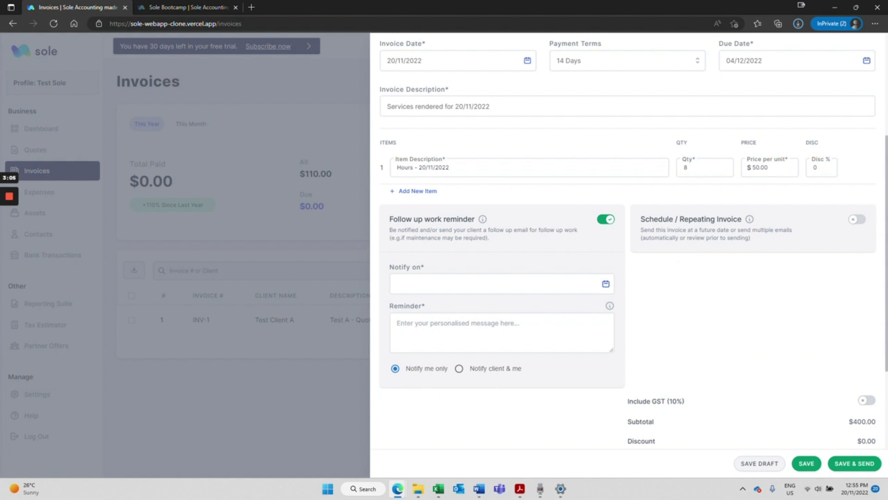
pyautogui.click(605, 219)
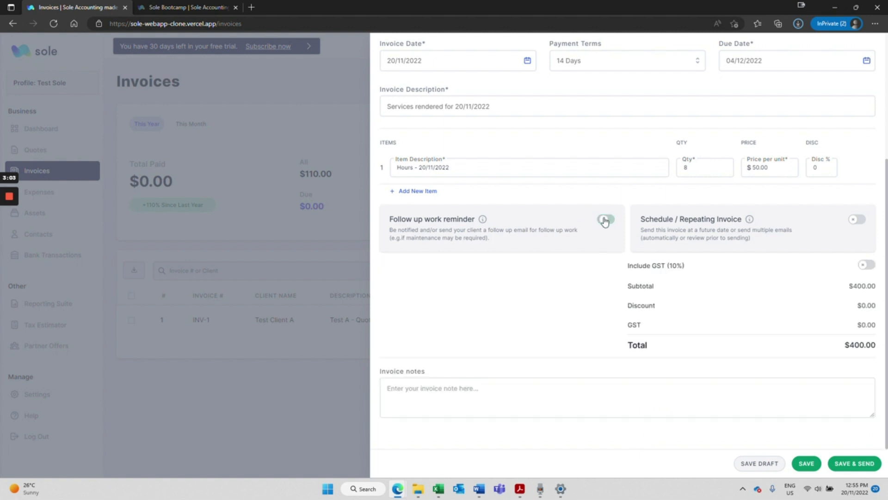
pyautogui.click(857, 221)
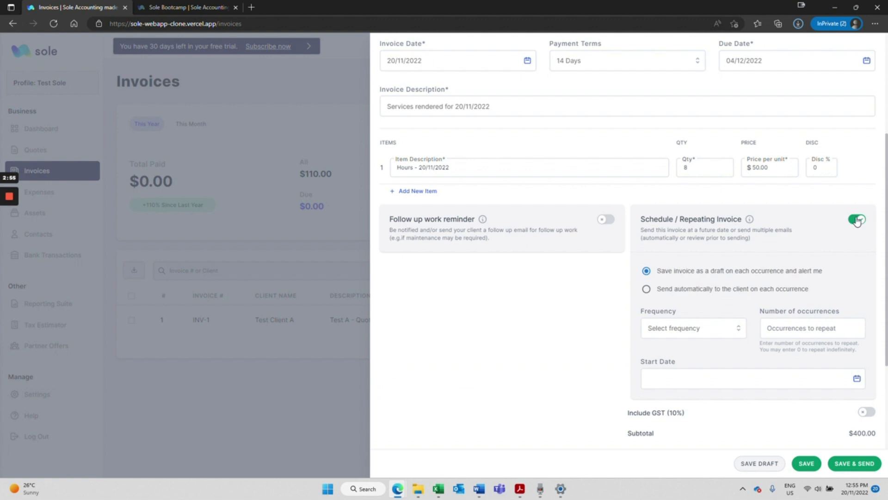
pyautogui.click(713, 334)
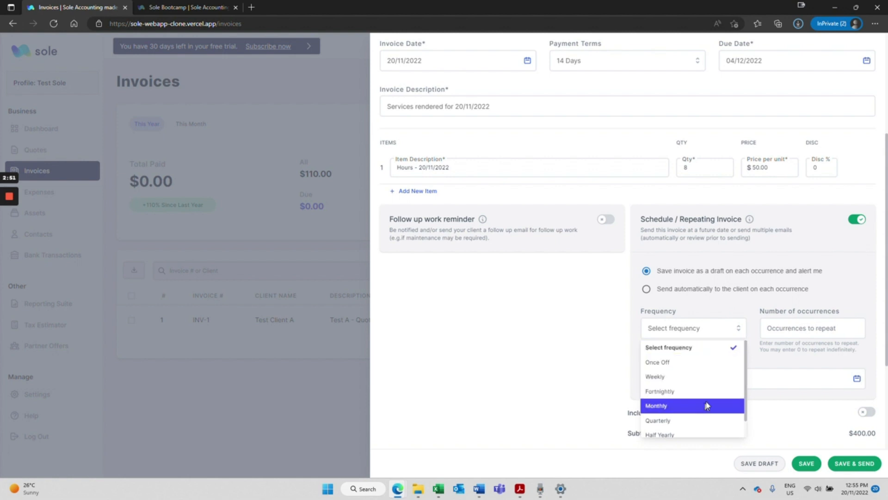
pyautogui.click(803, 328)
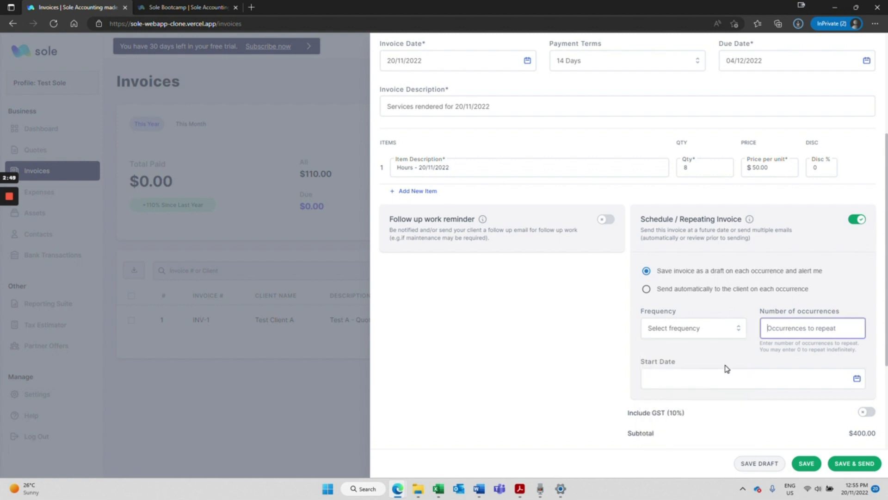
pyautogui.click(858, 221)
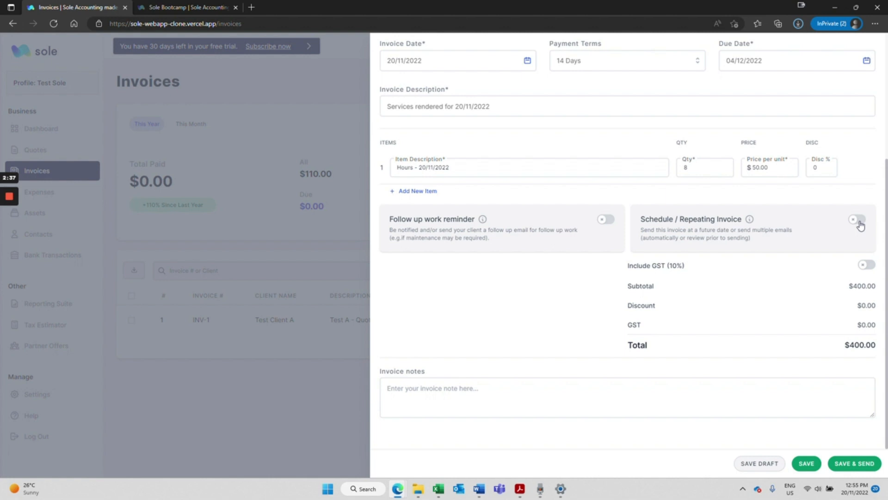
# Include 10% GST and add the note 'Please remember to pay within 14 days per the payment terms'.
pyautogui.click(869, 272)
pyautogui.click(868, 272)
pyautogui.click(866, 268)
pyautogui.click(627, 397)
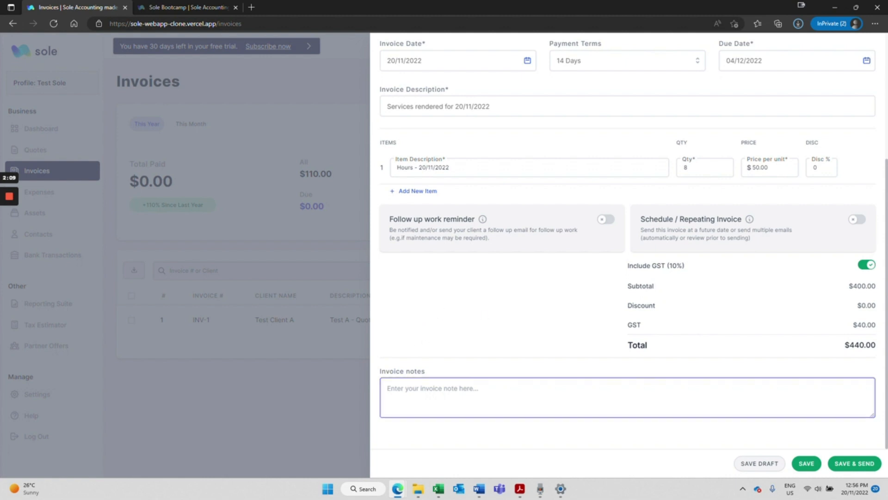
pyautogui.write('Please remember to pay within 14 days per ')
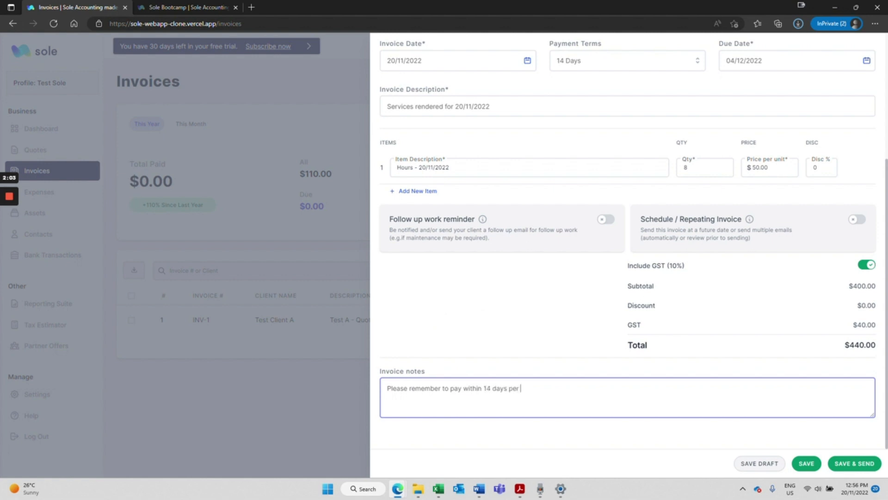
pyautogui.write('the payment terms.')
# Preview tax invoice INV-2 and scroll through it, checking the $40.00 GST and $440.00 total.
pyautogui.scroll(4, 659, 319)
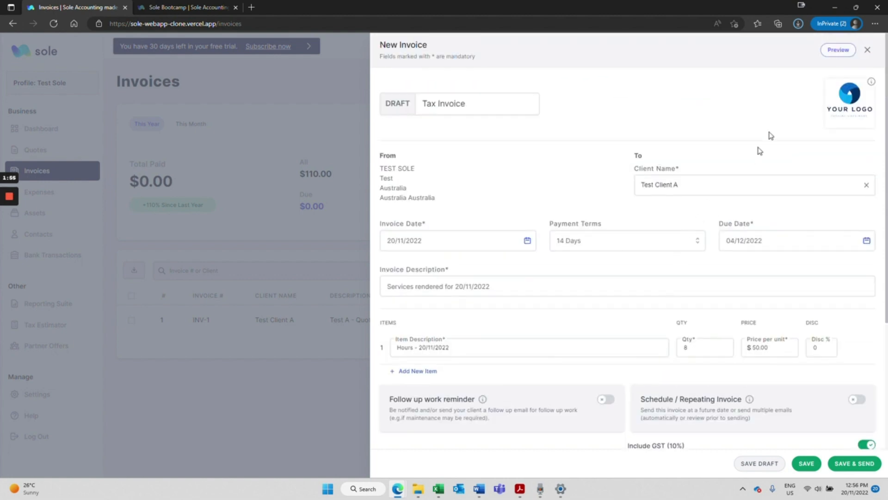
pyautogui.click(827, 51)
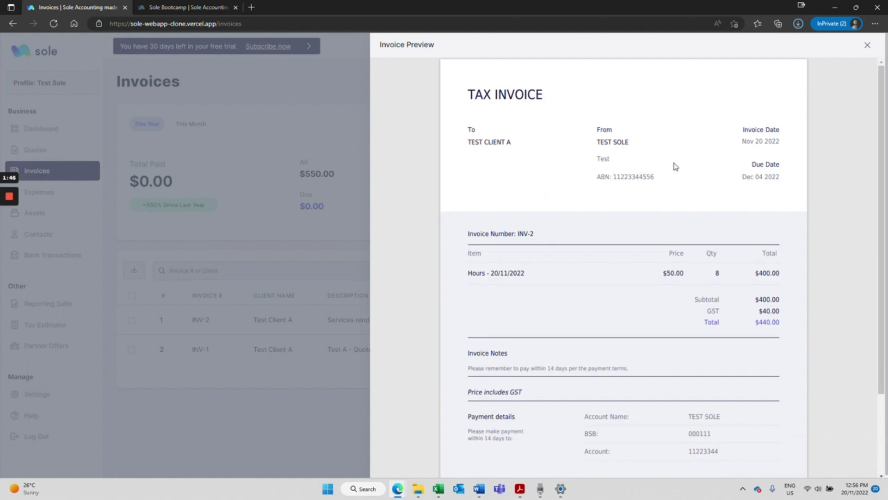
pyautogui.scroll(-1, 640, 229)
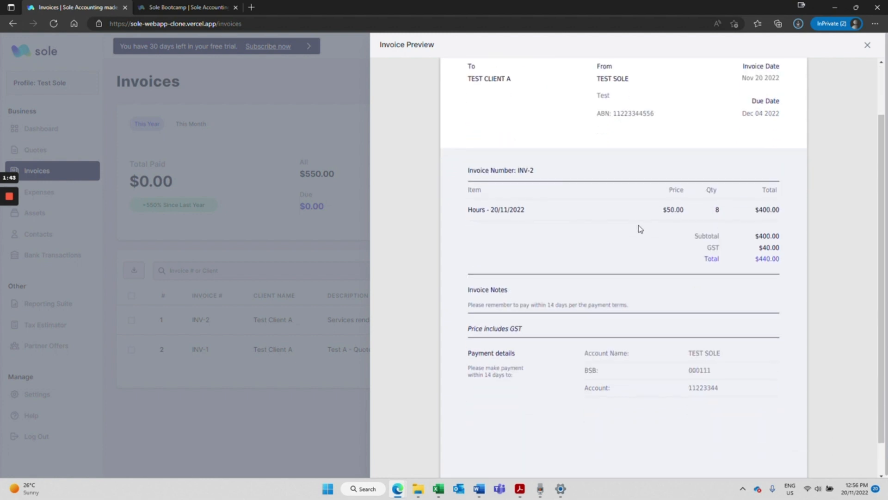
pyautogui.scroll(-1, 648, 218)
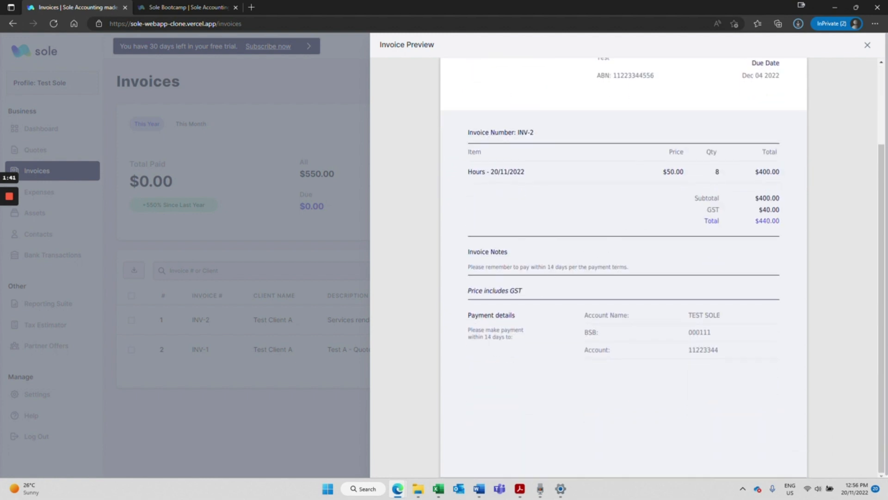
pyautogui.moveTo(468, 329); pyautogui.dragTo(510, 337)
pyautogui.moveTo(472, 267); pyautogui.dragTo(500, 267)
pyautogui.click(640, 349)
pyautogui.scroll(-1, 714, 365)
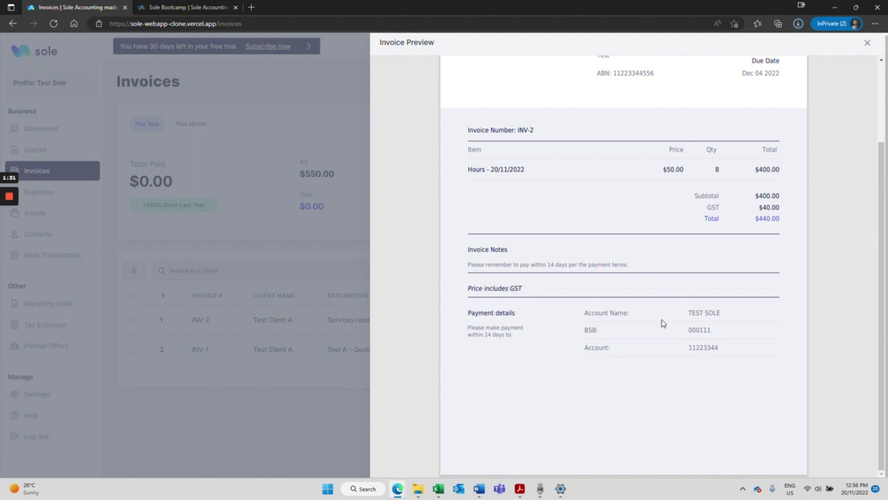
pyautogui.scroll(3, 685, 338)
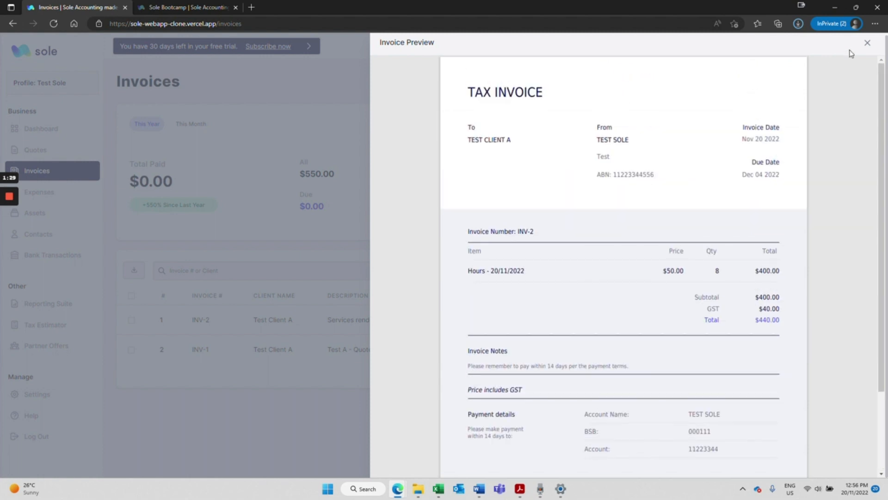
# Close the preview, then save and send the invoice after entering the client's email address.
pyautogui.click(867, 42)
pyautogui.scroll(-2, 752, 147)
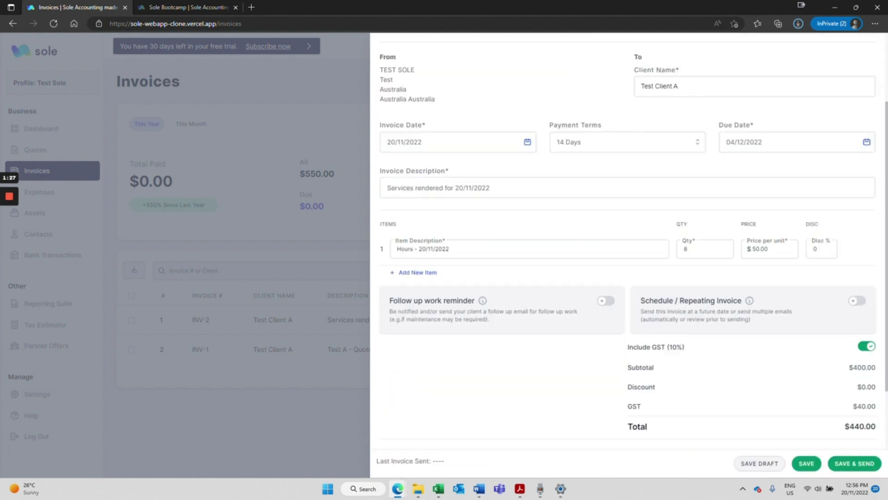
pyautogui.scroll(-2, 719, 194)
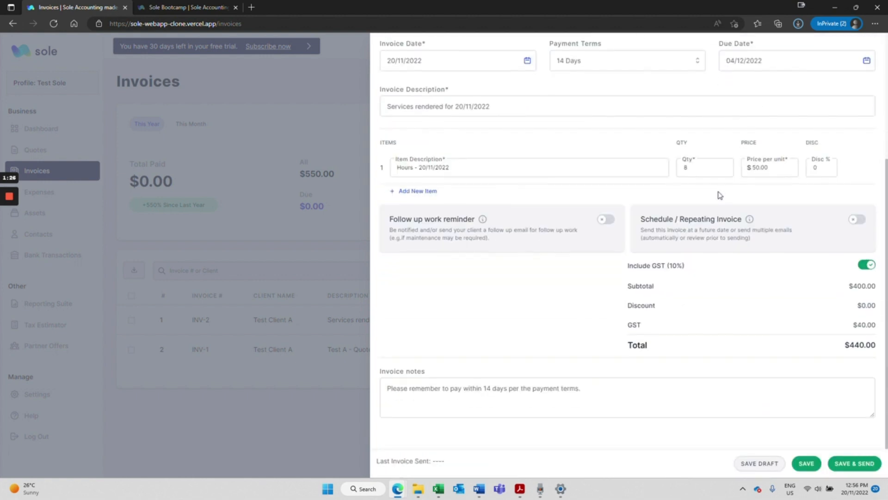
pyautogui.click(852, 463)
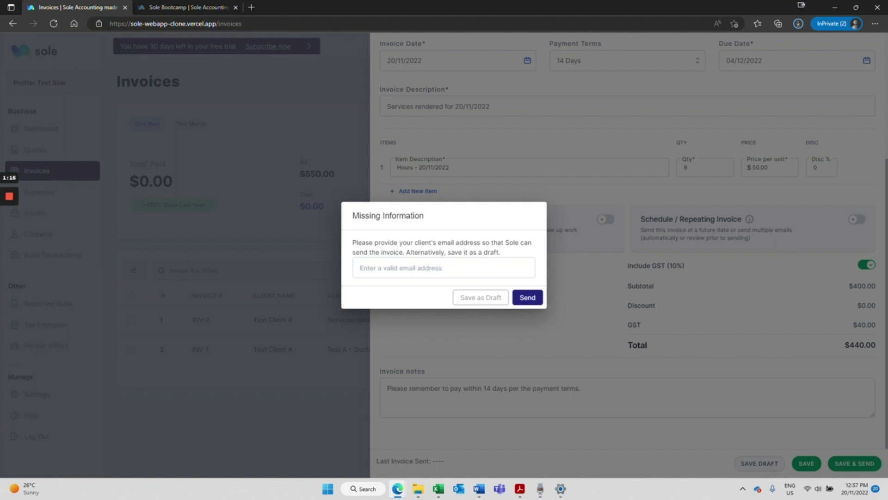
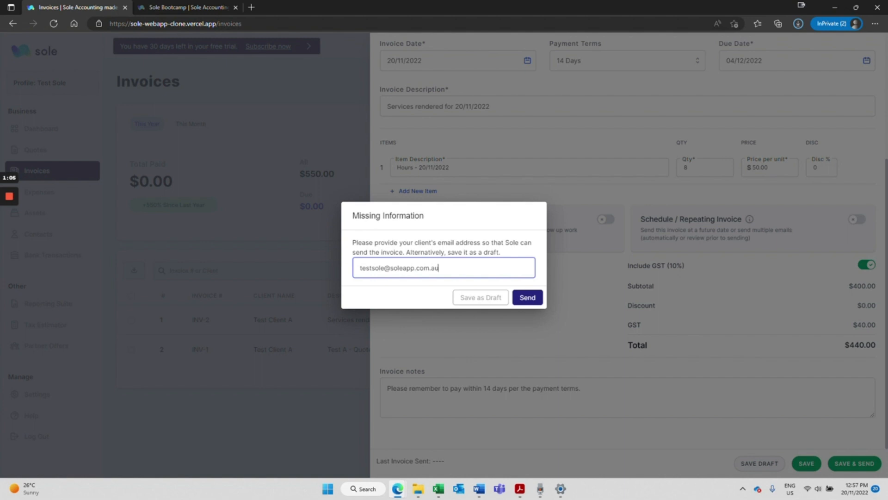
pyautogui.click(531, 298)
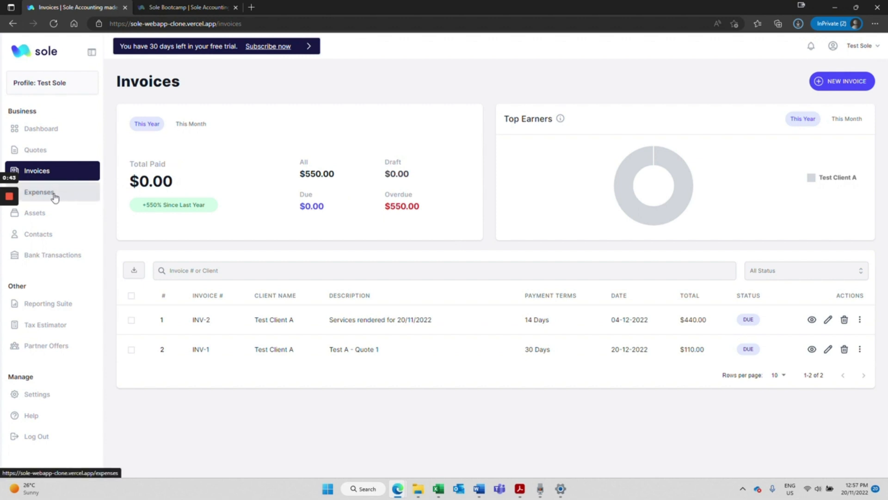
# Wait for sending to finish and confirm INV-2 is listed at $440.00 with status DUE.
pyautogui.moveTo(14, 200)
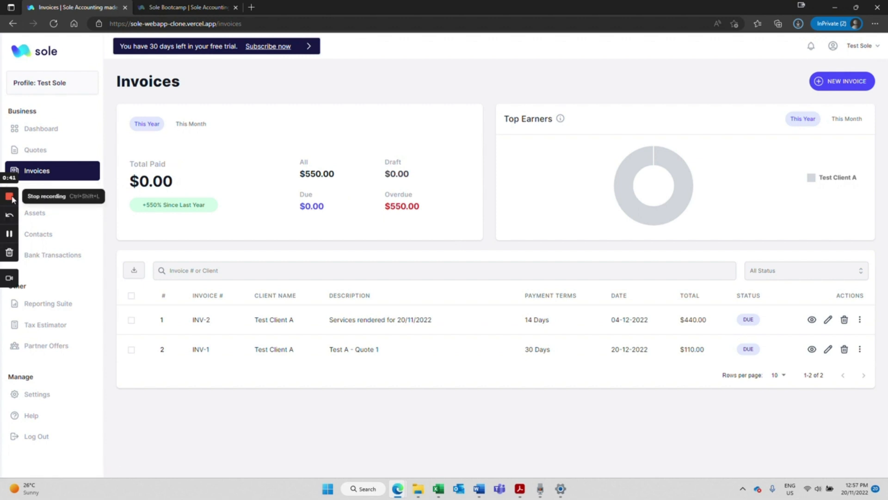